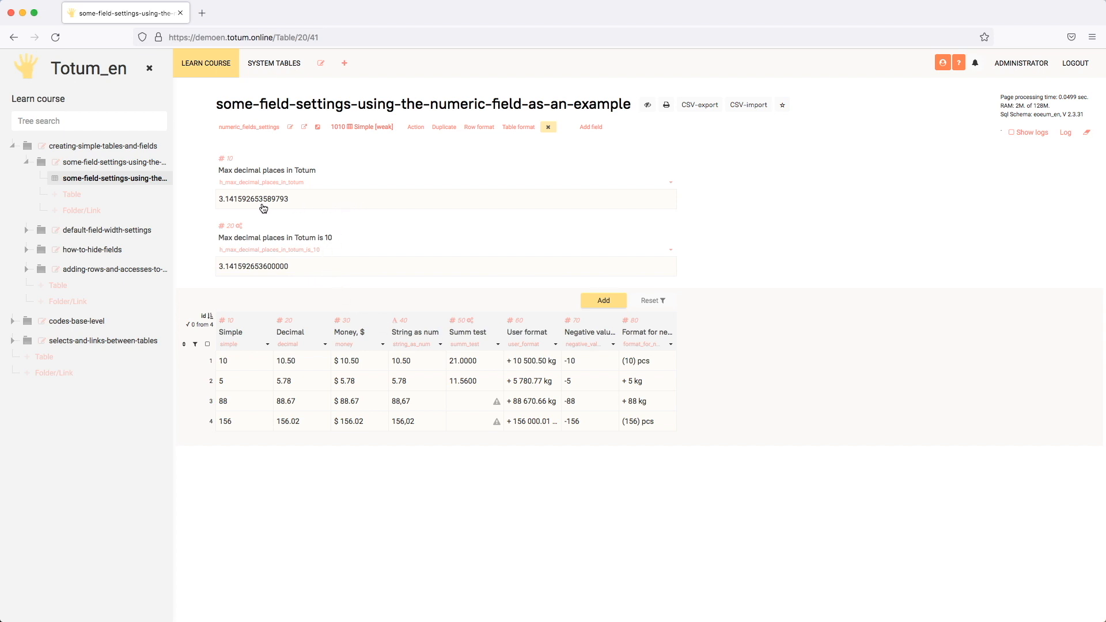
- Open the settings of the header field Max decimal places in Totum and toggle its Decimal places option off and on again
{"action": "left_click", "coordinate": [671, 182]}
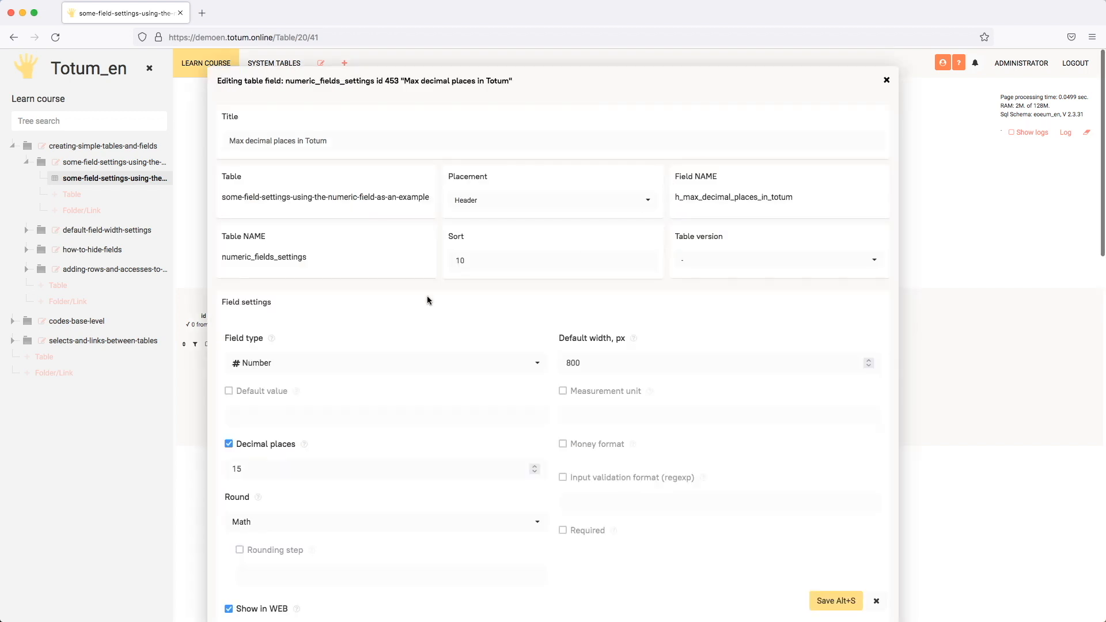
{"action": "scroll", "coordinate": [406, 300], "scroll_direction": "down", "scroll_amount": 2}
{"action": "scroll", "coordinate": [406, 300], "scroll_direction": "down", "scroll_amount": 1}
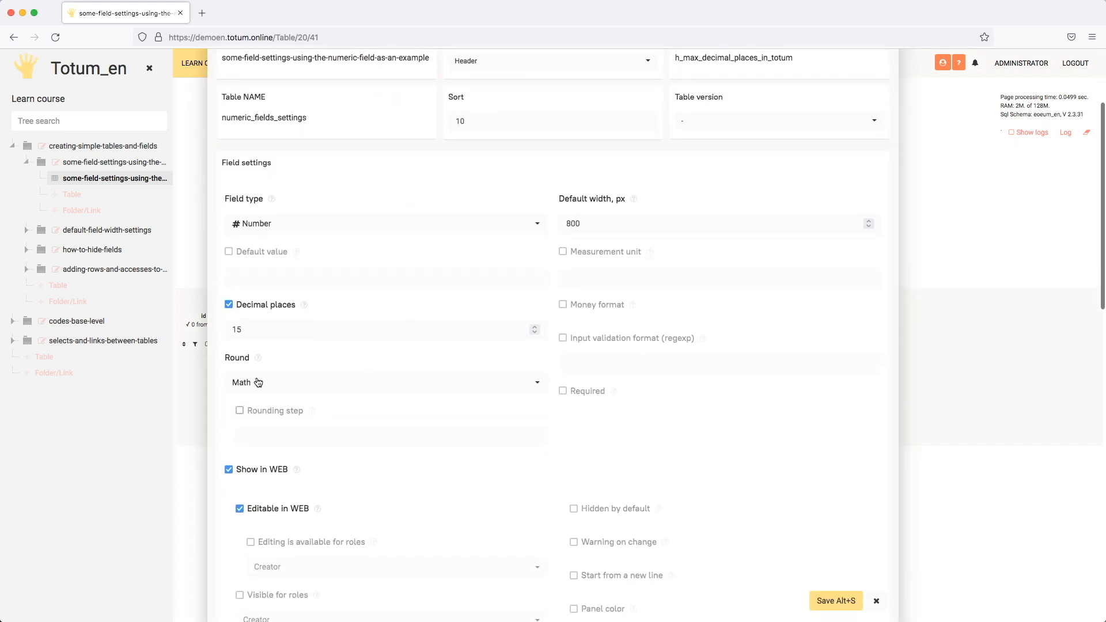
{"action": "left_click", "coordinate": [255, 304]}
{"action": "left_click", "coordinate": [256, 306]}
{"action": "scroll", "coordinate": [377, 314], "scroll_direction": "down", "scroll_amount": 4}
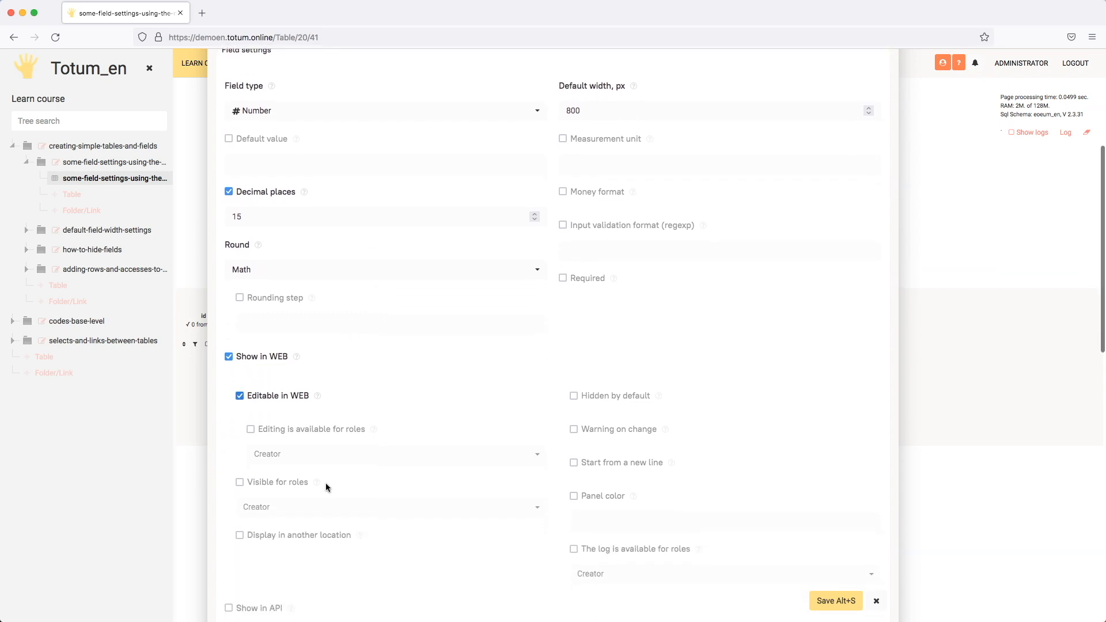
- Try out Visible for roles, Start from a new line, Warning on change and Hidden by default, then reset them by toggling Show in WEB
{"action": "left_click", "coordinate": [270, 483]}
{"action": "left_click", "coordinate": [575, 463]}
{"action": "left_click", "coordinate": [575, 429]}
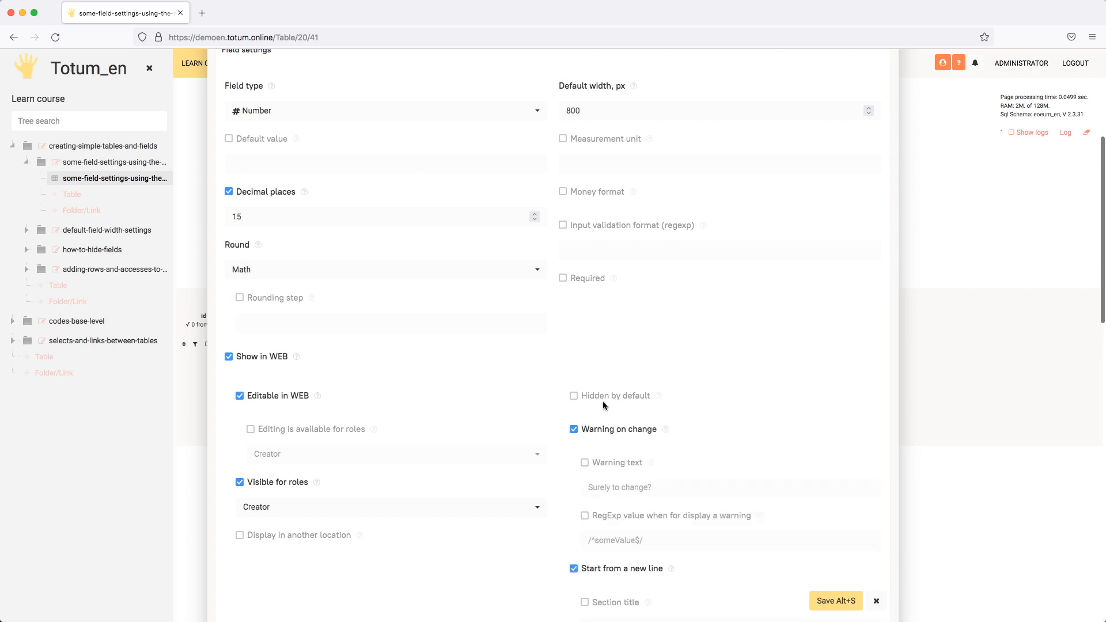
{"action": "left_click", "coordinate": [574, 397]}
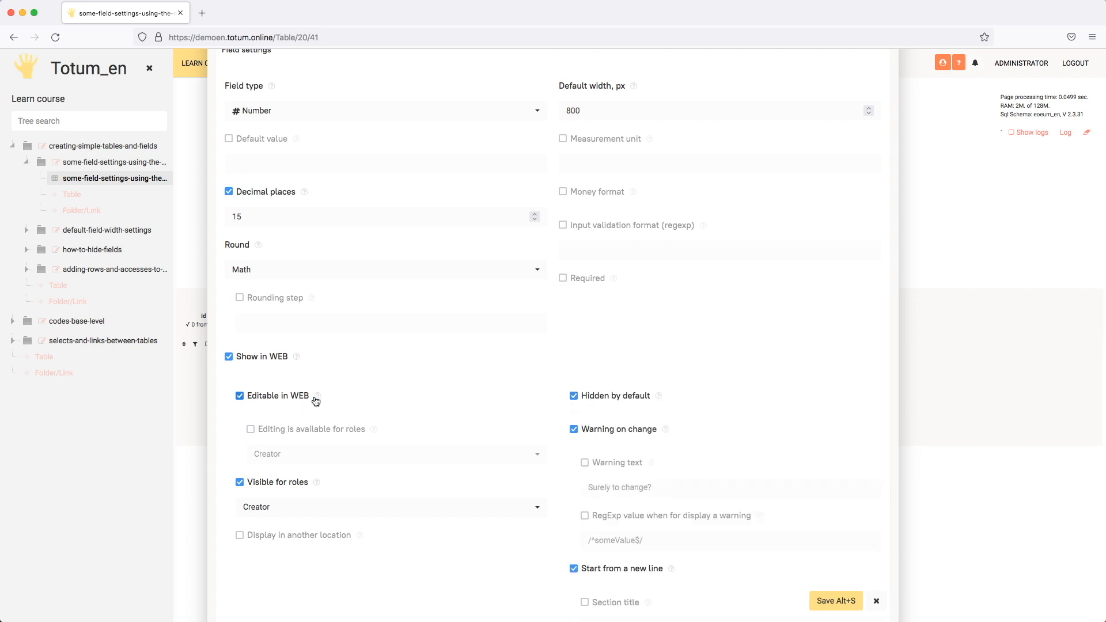
{"action": "left_click", "coordinate": [253, 358]}
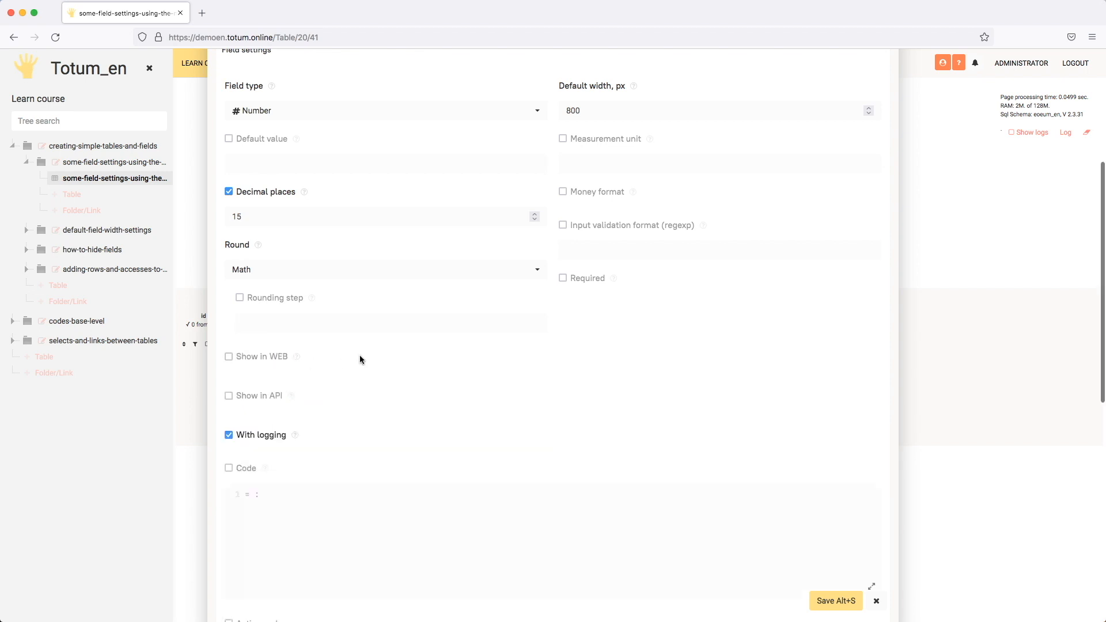
{"action": "left_click", "coordinate": [270, 358]}
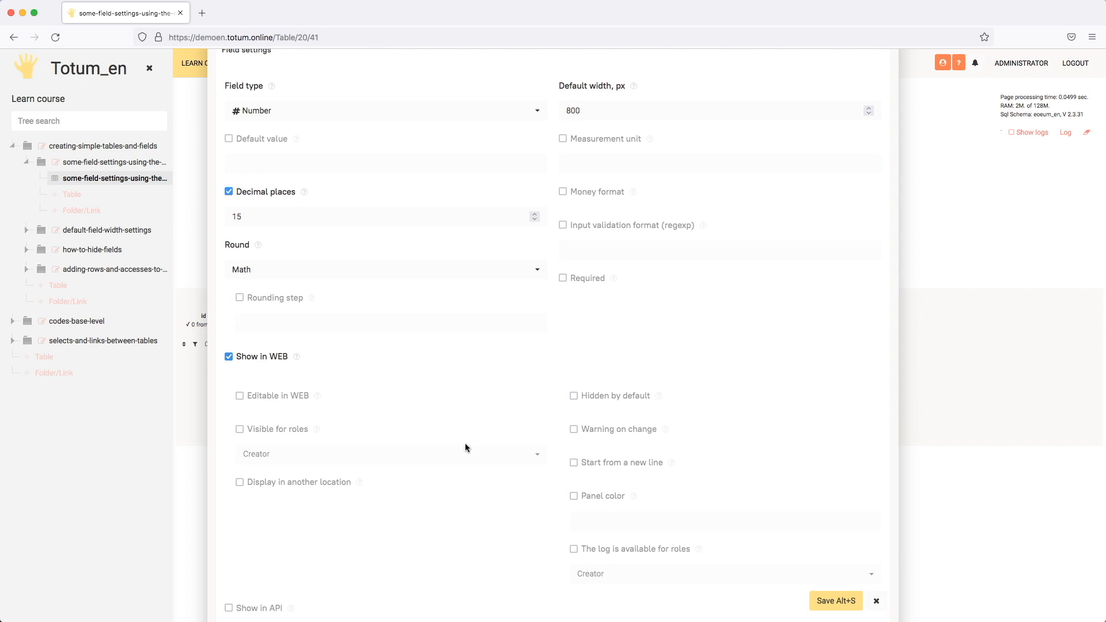
- Try enabling Visible for roles, Editable in WEB, Hidden by default and Warning on change for the field
{"action": "left_click", "coordinate": [279, 427]}
{"action": "left_click", "coordinate": [291, 396]}
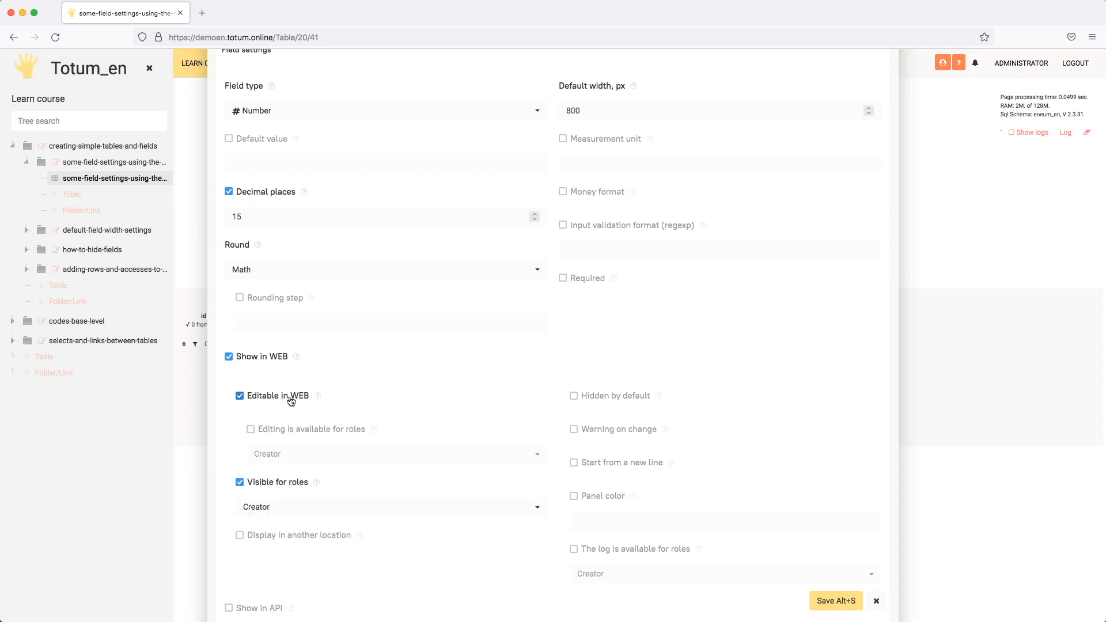
{"action": "left_click", "coordinate": [635, 396]}
{"action": "left_click", "coordinate": [629, 429]}
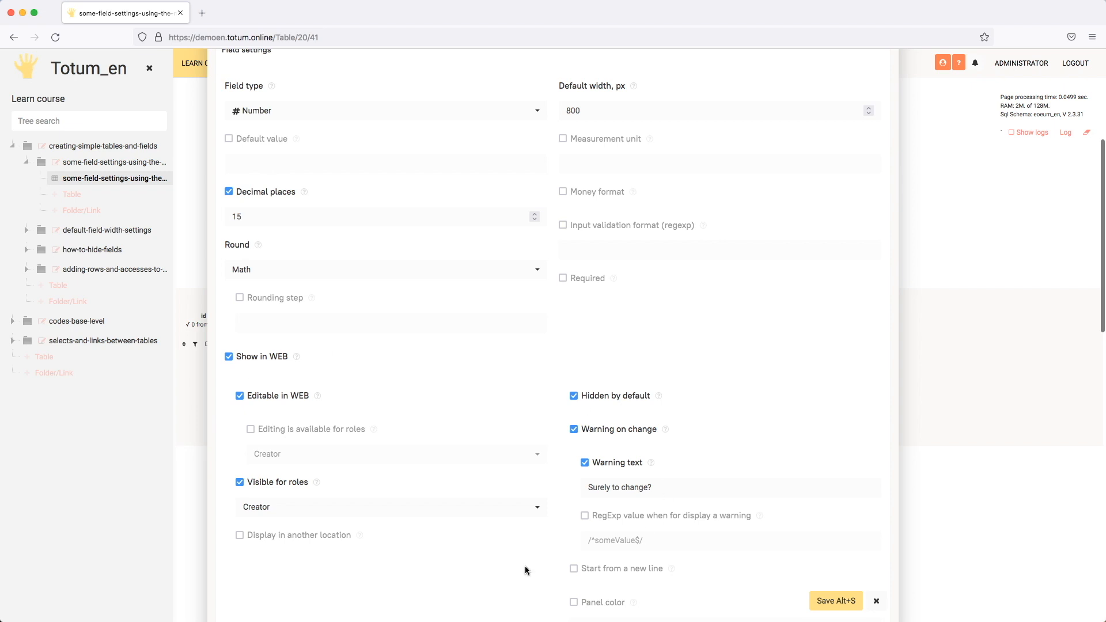
- Reset the web display options by toggling Show in WEB, and re-enable only Editable in WEB
{"action": "left_click", "coordinate": [263, 357]}
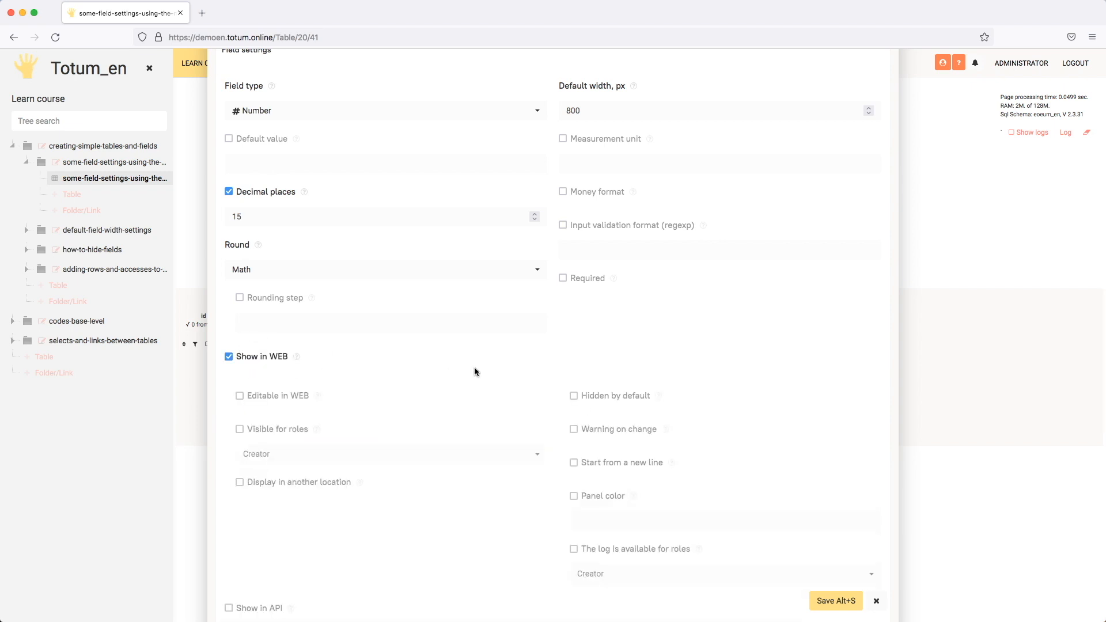
{"action": "left_click", "coordinate": [281, 396]}
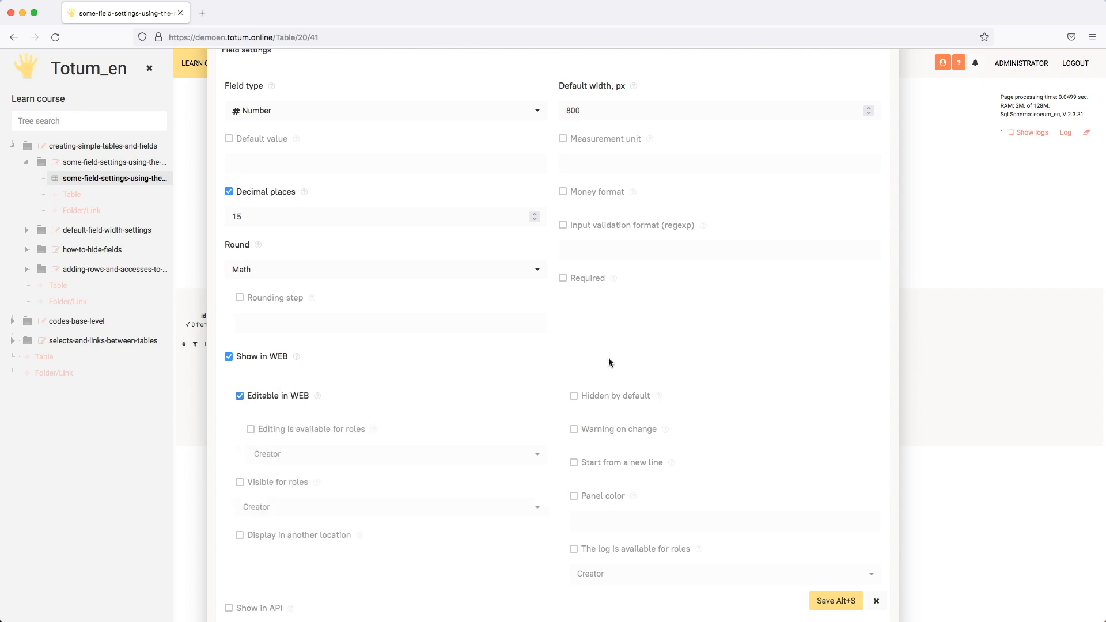
- Examine the field's Decimal places value and the available Round options, keeping Math rounding
{"action": "scroll", "coordinate": [609, 358], "scroll_direction": "up", "scroll_amount": 3}
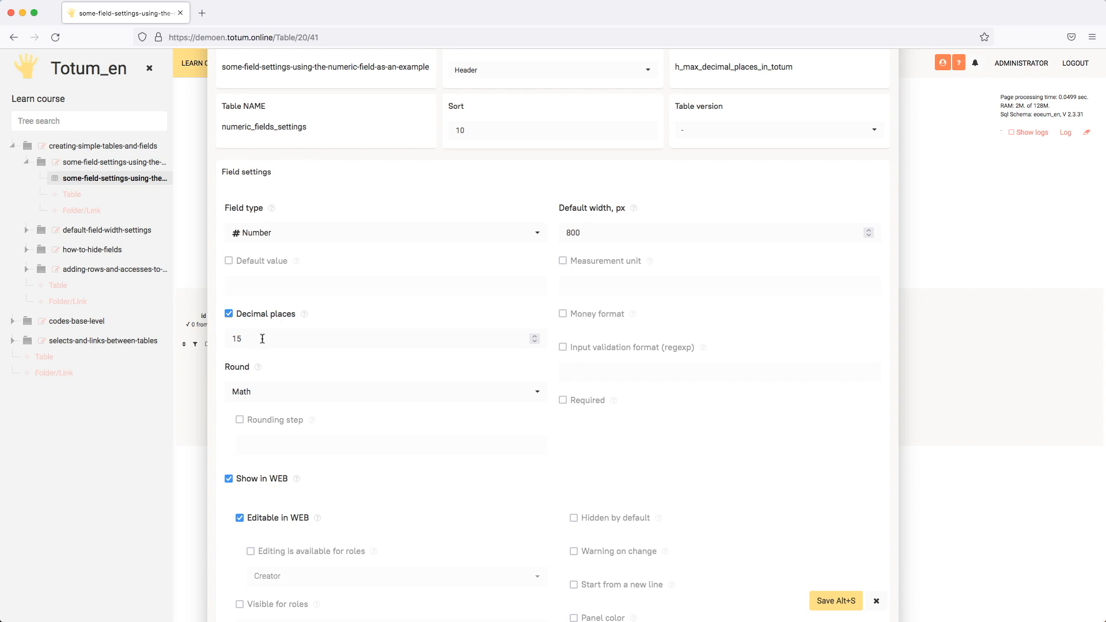
{"action": "left_click", "coordinate": [256, 339]}
{"action": "double_click", "coordinate": [242, 340]}
{"action": "left_click", "coordinate": [315, 394]}
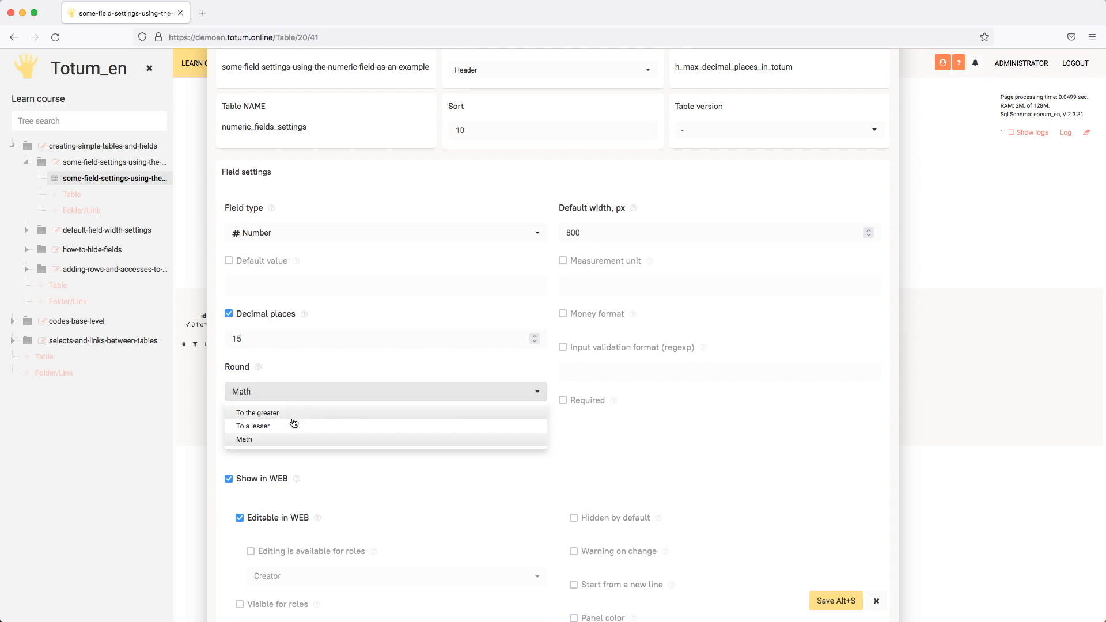
{"action": "left_click", "coordinate": [318, 371]}
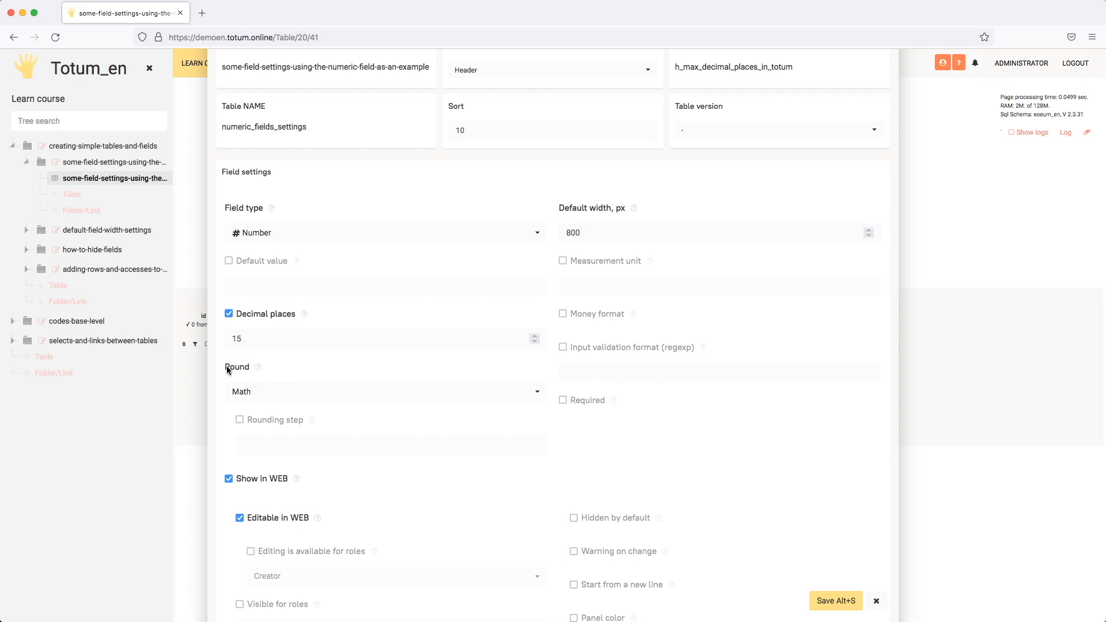
- Try out the Rounding step option, switch it off again, and save the field settings
{"action": "left_click", "coordinate": [242, 421]}
{"action": "left_click", "coordinate": [276, 442]}
{"action": "left_click", "coordinate": [239, 422]}
{"action": "left_click_drag", "start_coordinate": [251, 339], "coordinate": [228, 338]}
{"action": "left_click", "coordinate": [836, 601]}
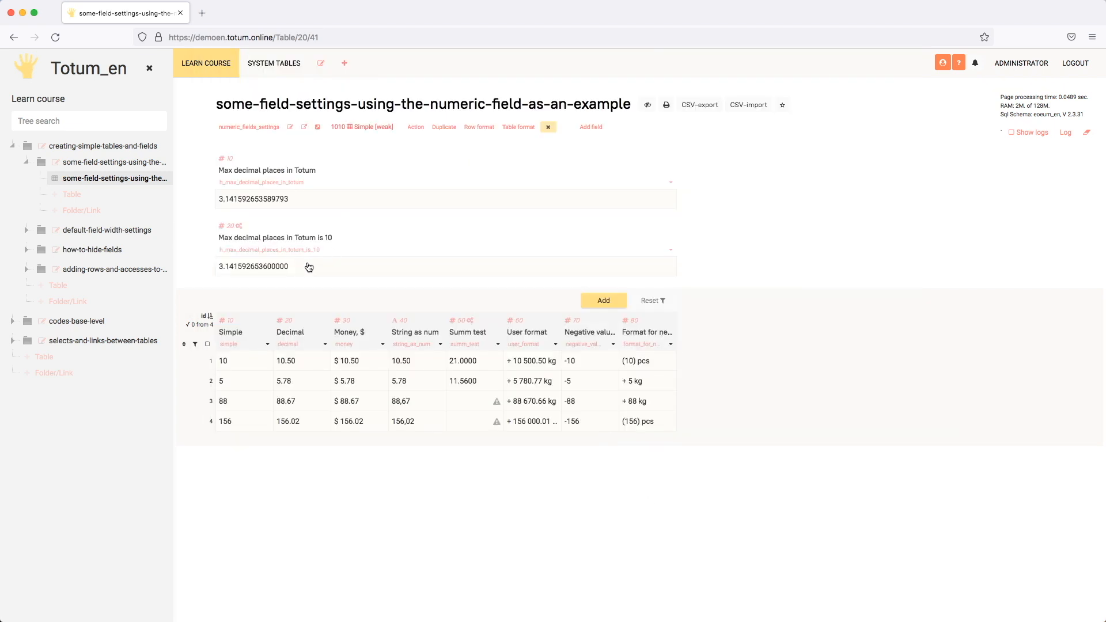
- Open the Money column's field settings, examine its decimal places, measurement unit and money format, and close them without saving
{"action": "left_click", "coordinate": [308, 266]}
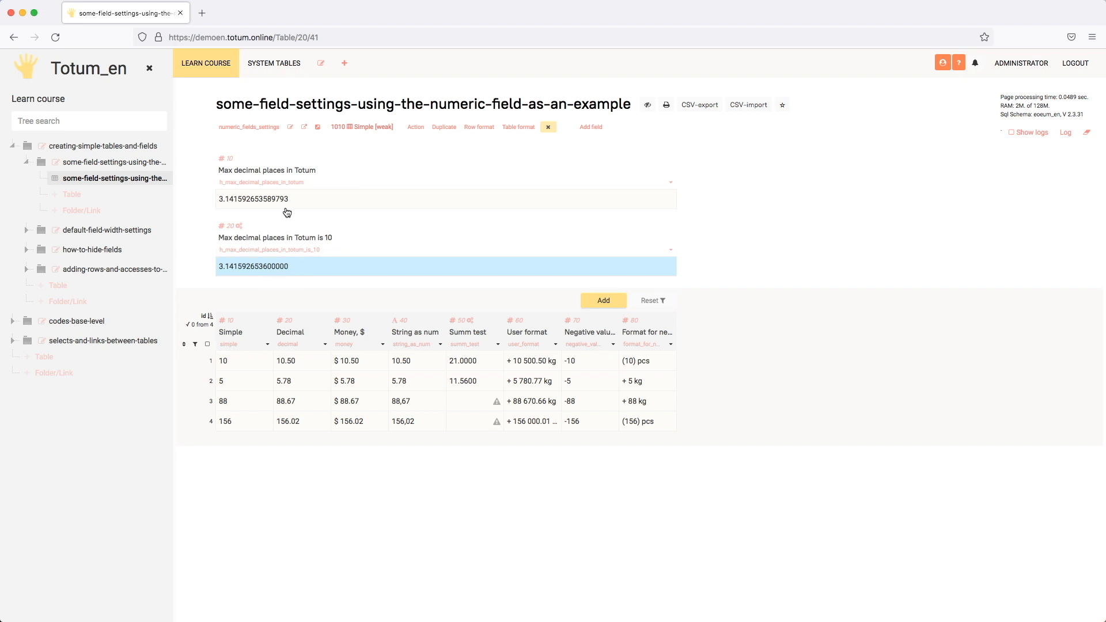
{"action": "left_click", "coordinate": [367, 363]}
{"action": "left_click", "coordinate": [381, 345]}
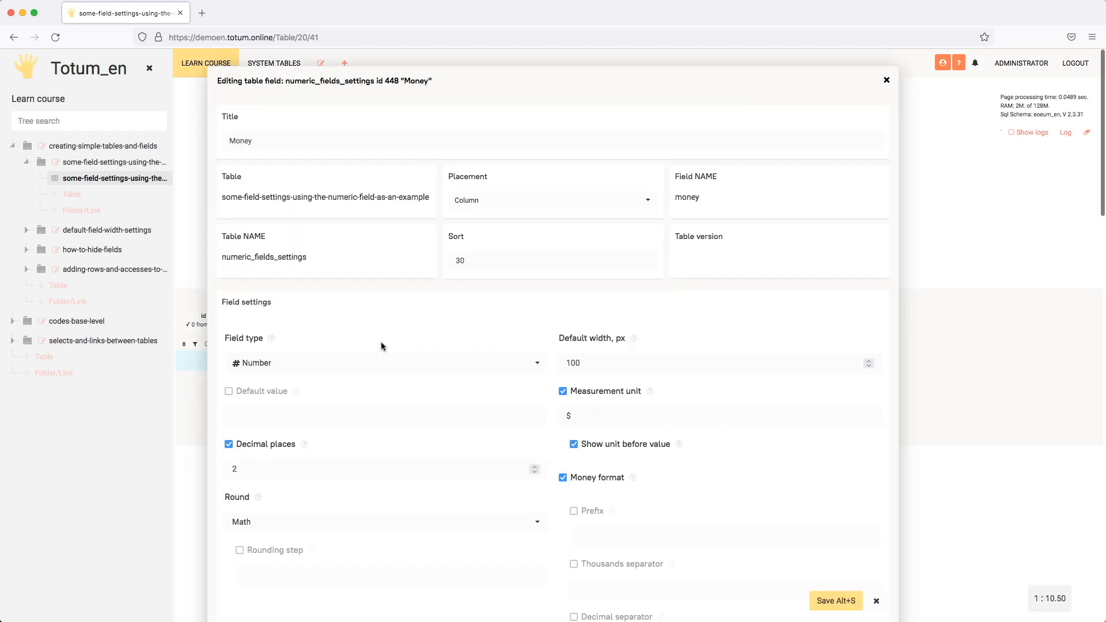
{"action": "scroll", "coordinate": [665, 372], "scroll_direction": "down", "scroll_amount": 2}
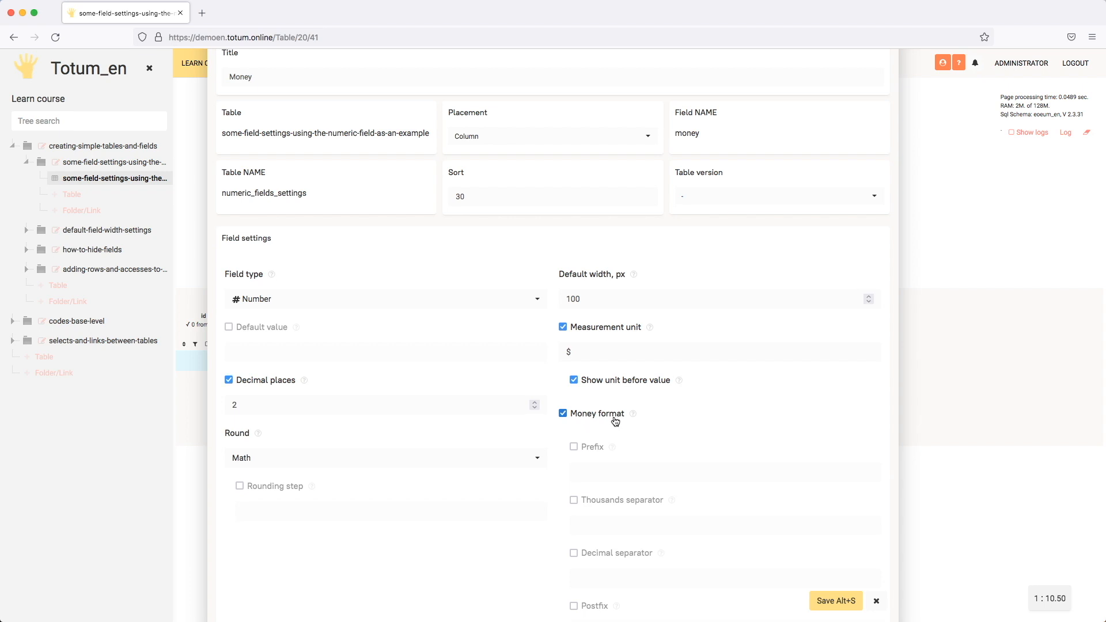
{"action": "left_click", "coordinate": [264, 404]}
{"action": "left_click_drag", "start_coordinate": [224, 404], "coordinate": [282, 405]}
{"action": "left_click", "coordinate": [606, 351]}
{"action": "left_click_drag", "start_coordinate": [606, 351], "coordinate": [564, 353]}
{"action": "left_click", "coordinate": [582, 352]}
{"action": "scroll", "coordinate": [645, 480], "scroll_direction": "down", "scroll_amount": 3}
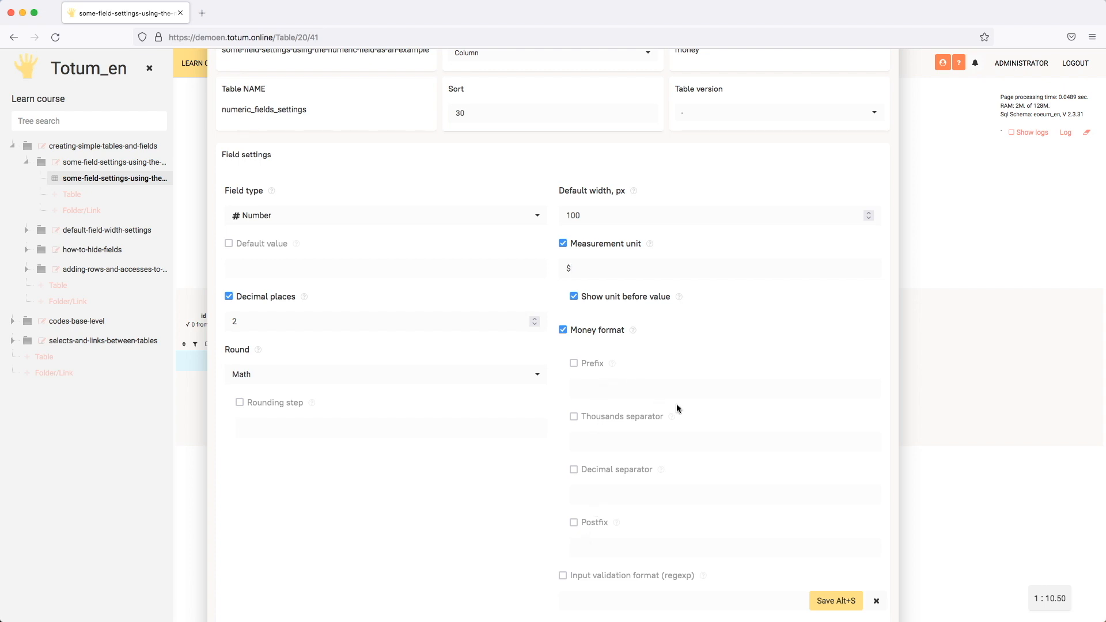
{"action": "left_click", "coordinate": [876, 601]}
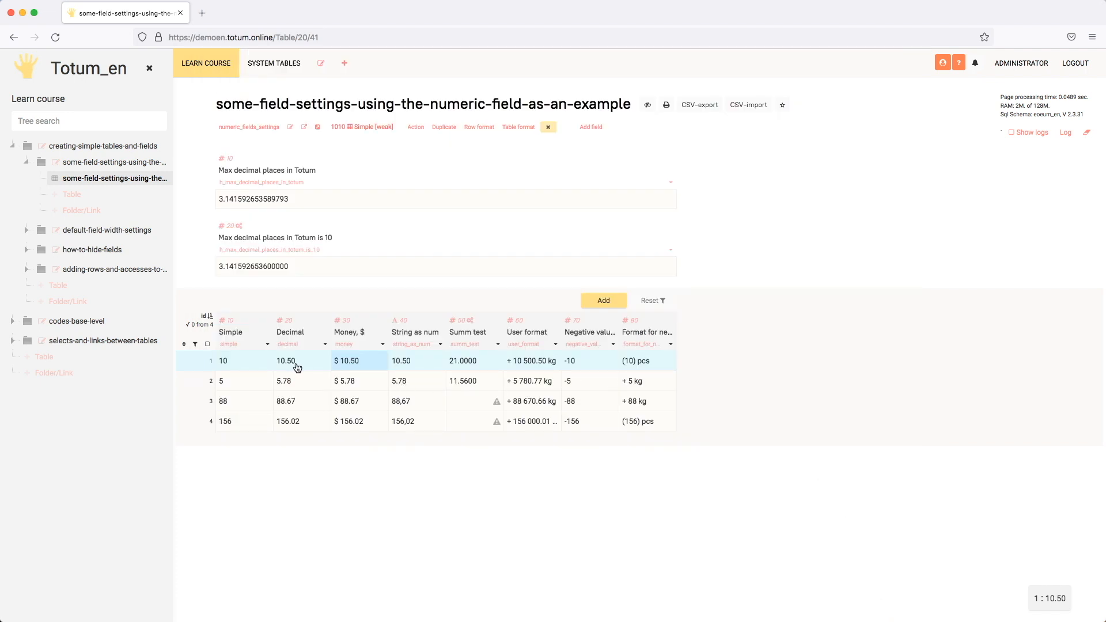
- Inspect the first row's Money cell in display and edit mode, and cancel the edit
{"action": "left_click", "coordinate": [372, 363]}
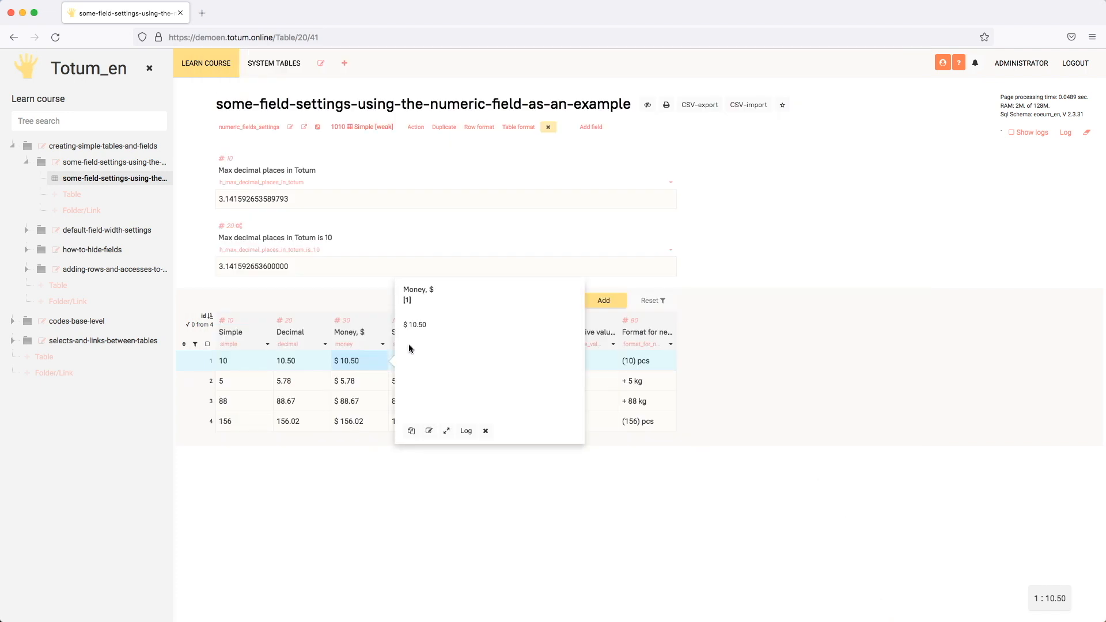
{"action": "double_click", "coordinate": [371, 362]}
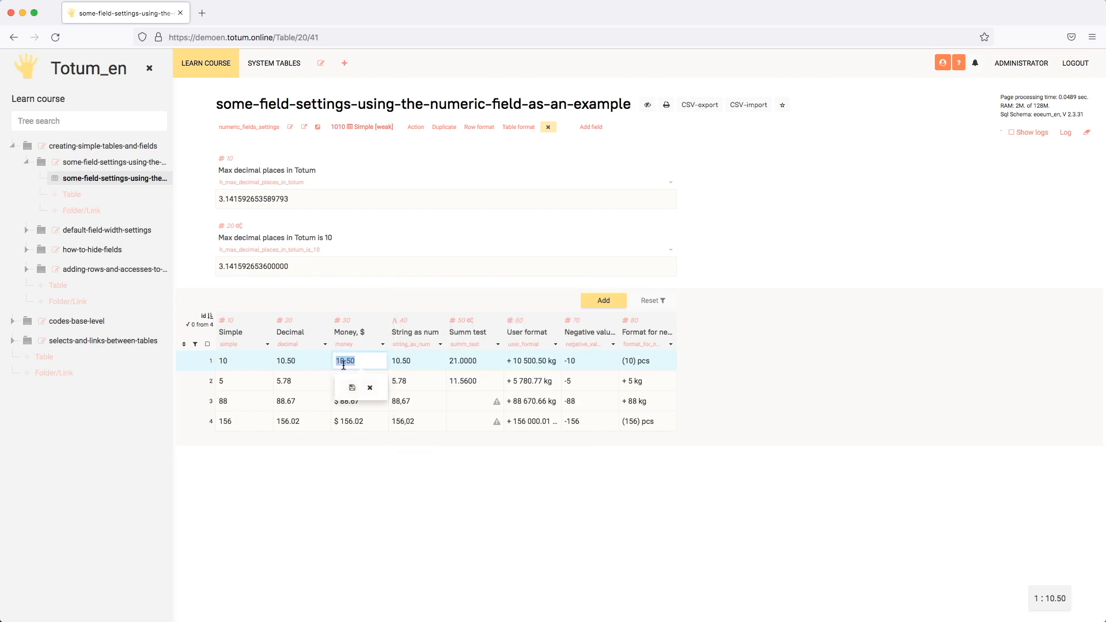
{"action": "left_click", "coordinate": [368, 387]}
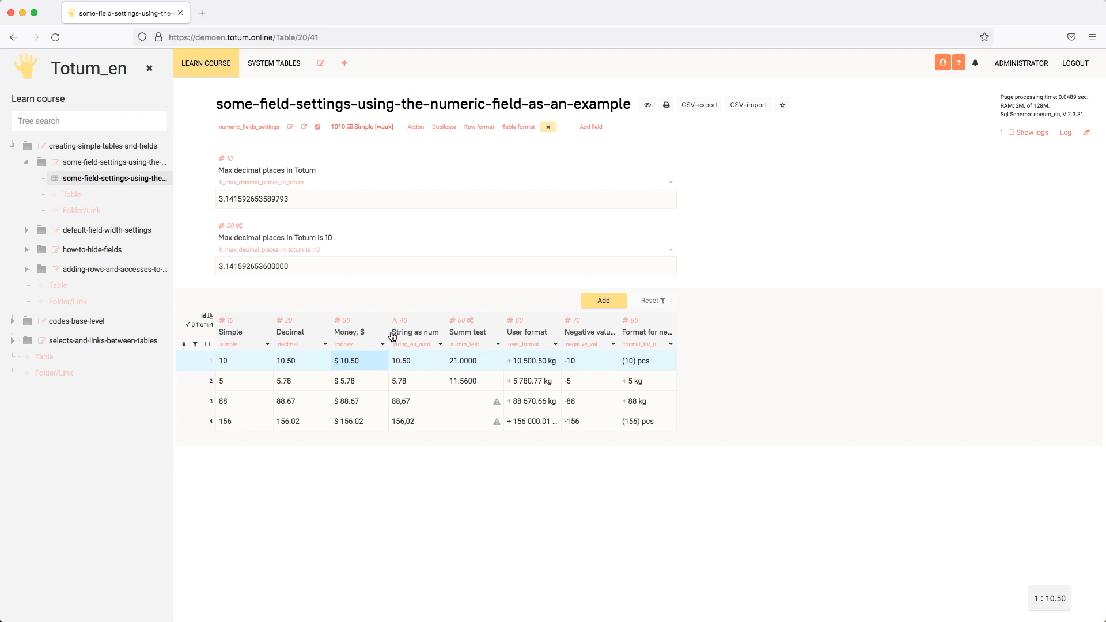
- Compare the String as num values in the first and third rows with the neighbouring Money and Summ test cells
{"action": "left_click", "coordinate": [400, 366]}
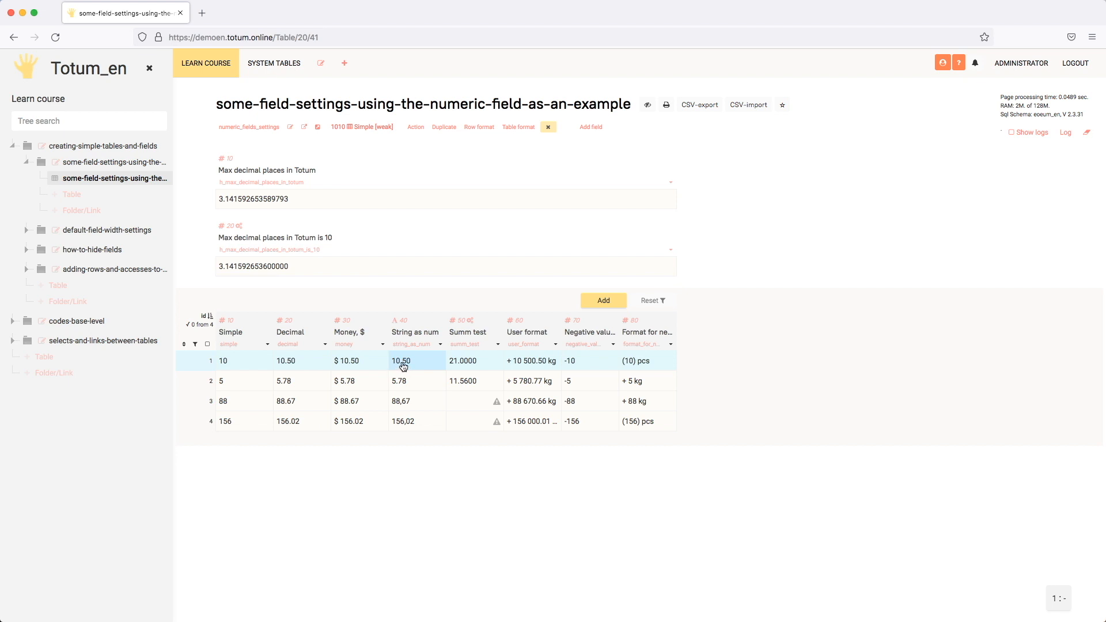
{"action": "left_click", "coordinate": [416, 400]}
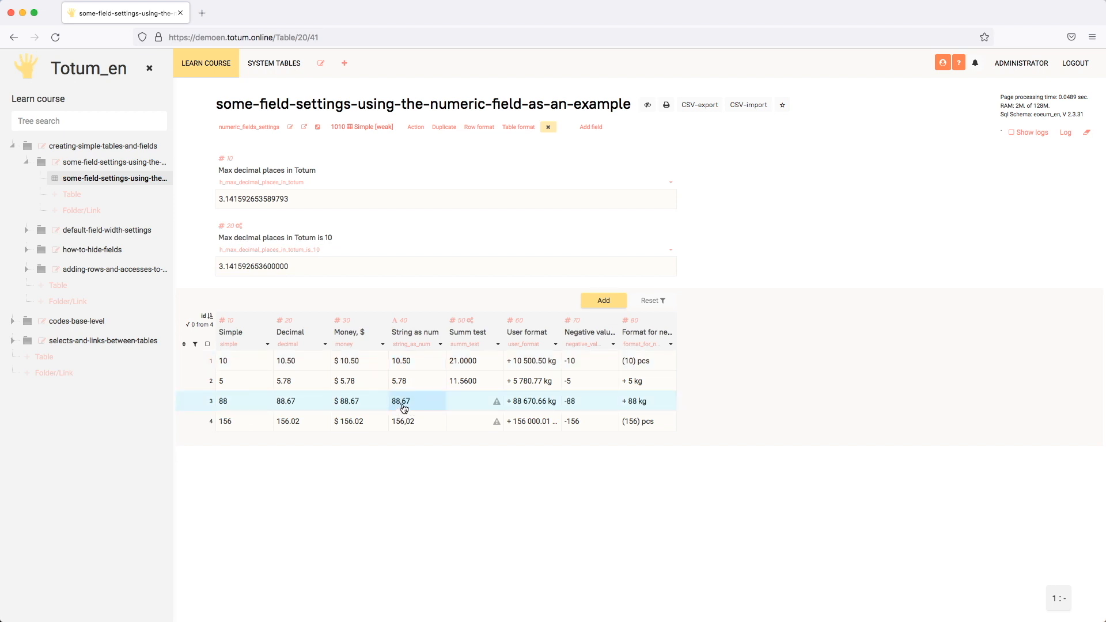
{"action": "left_click", "coordinate": [472, 401]}
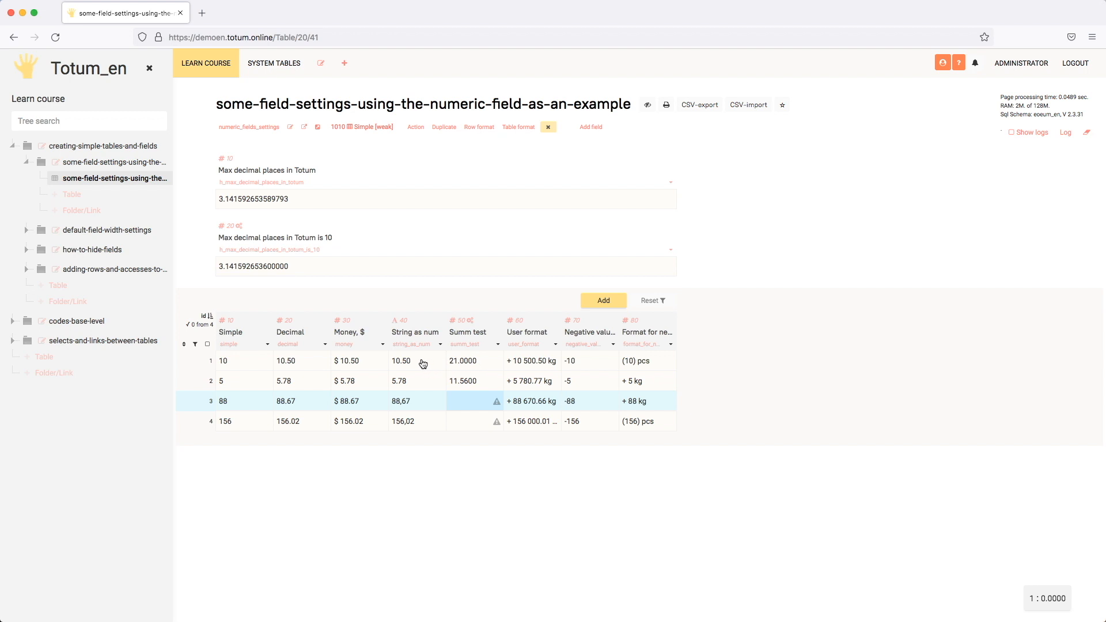
{"action": "left_click", "coordinate": [368, 361]}
{"action": "left_click", "coordinate": [399, 362]}
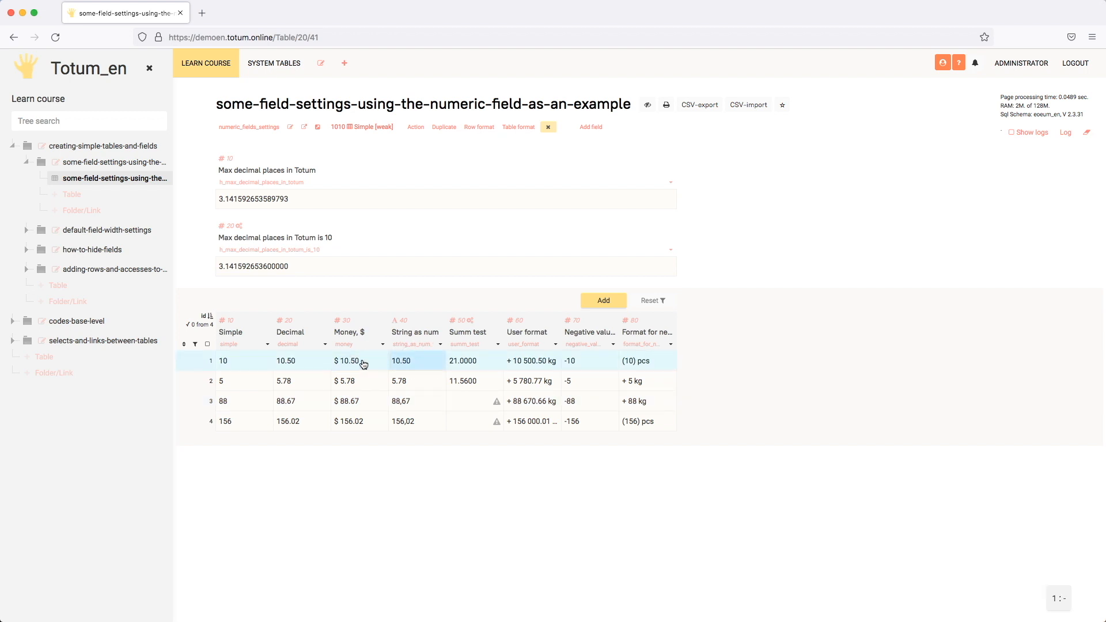
- View the code that calculates the Summ test column and close the code editor without changes
{"action": "left_click", "coordinate": [467, 363]}
{"action": "left_click", "coordinate": [470, 325]}
{"action": "left_click", "coordinate": [427, 294]}
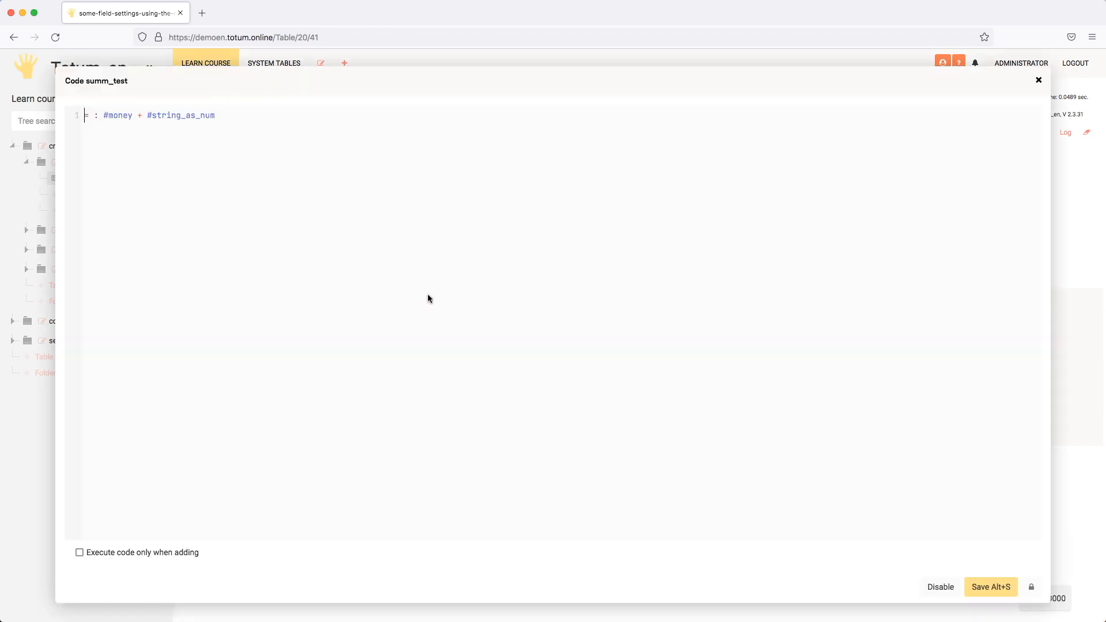
{"action": "left_click", "coordinate": [1038, 80]}
- Read the error details of the third row's Summ test cell and check that row's Money and String as num cells
{"action": "left_click", "coordinate": [478, 406]}
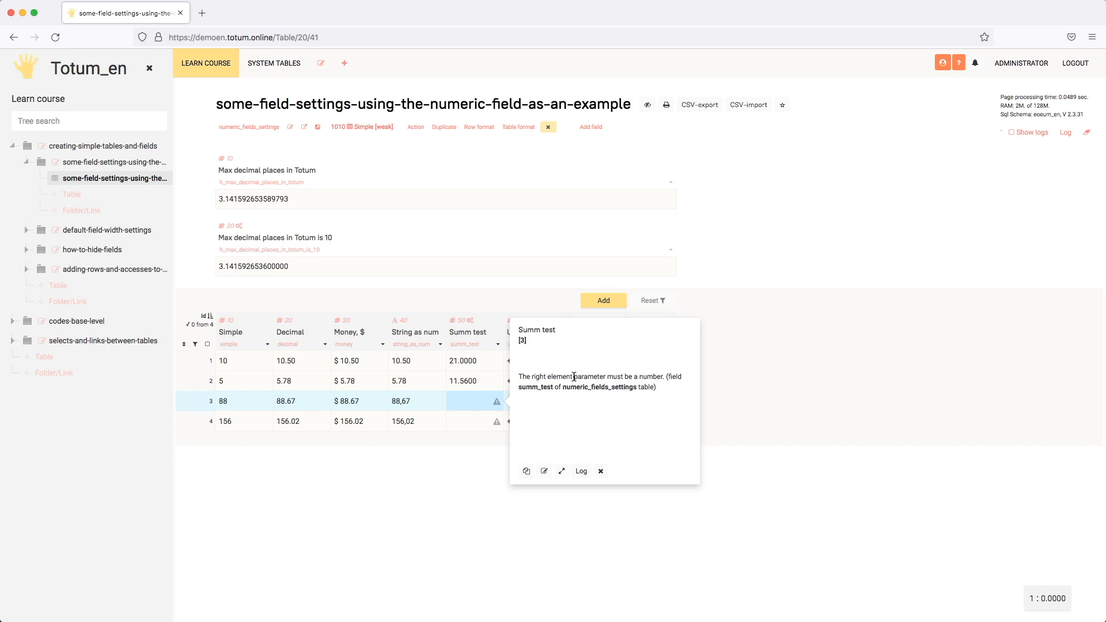
{"action": "left_click_drag", "start_coordinate": [573, 377], "coordinate": [653, 376]}
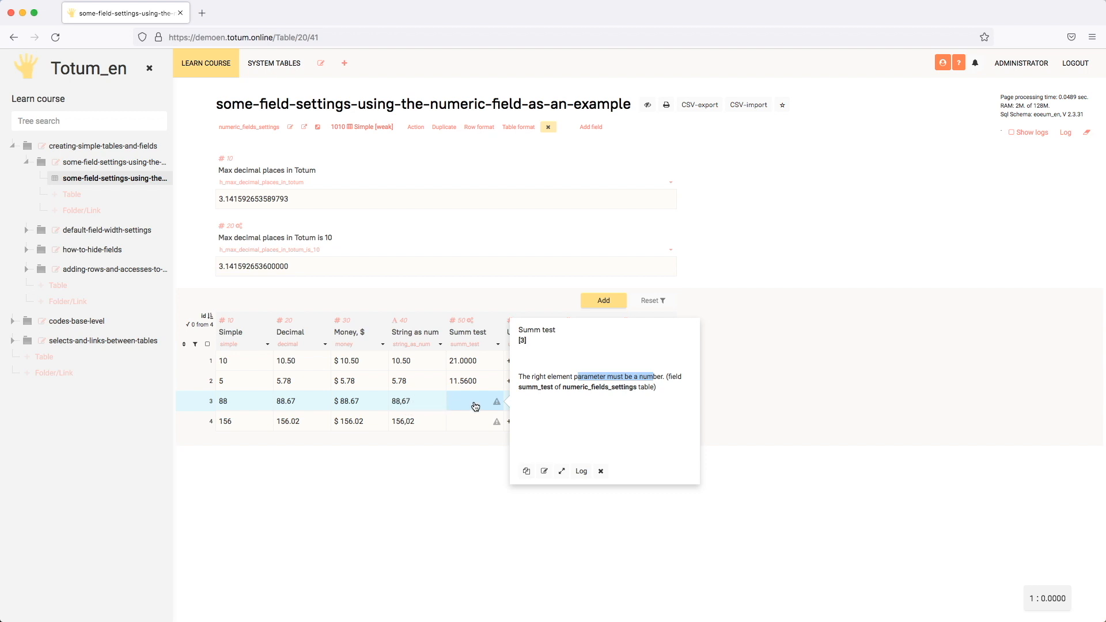
{"action": "left_click", "coordinate": [359, 405]}
{"action": "left_click", "coordinate": [421, 401]}
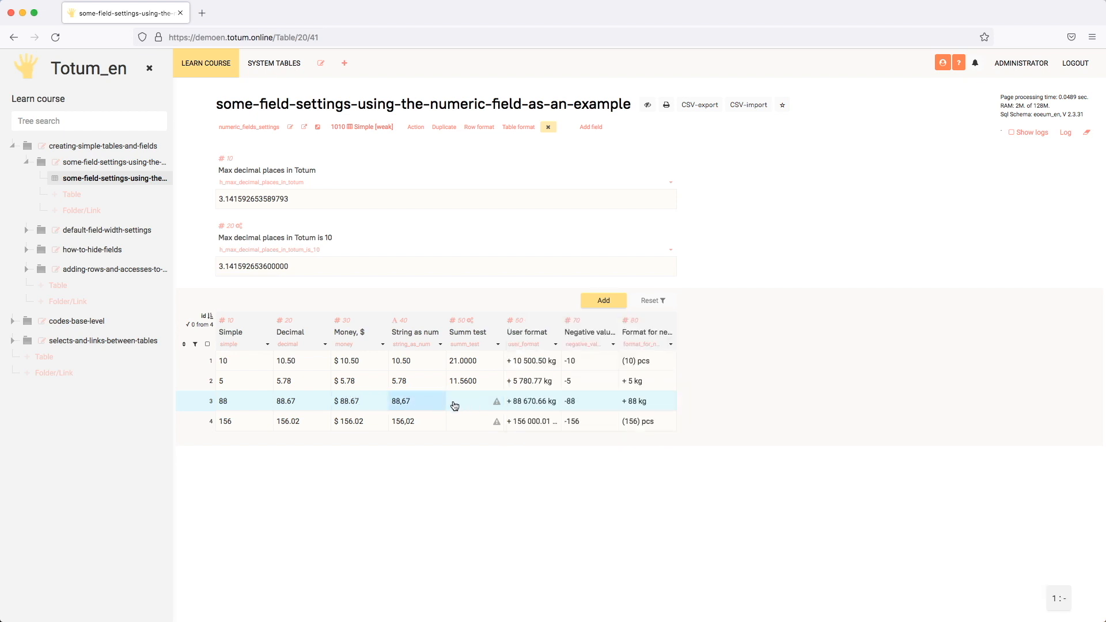
- Try to save the text df in the third row's Money cell, then cancel the edit
{"action": "double_click", "coordinate": [370, 405]}
{"action": "type", "text": "df"}
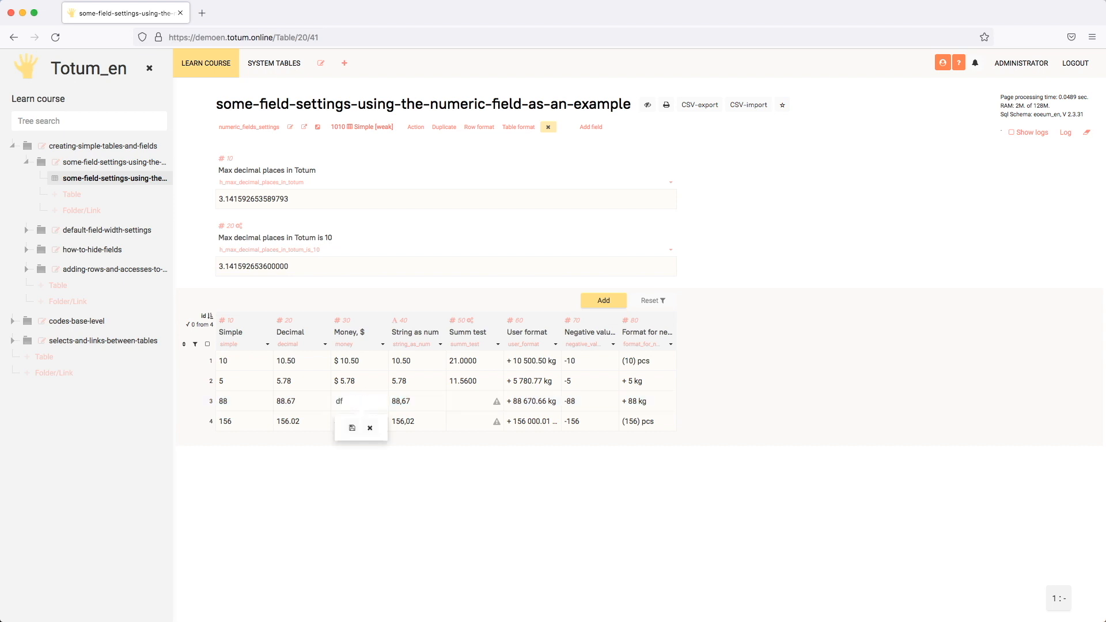
{"action": "type", "text": "df"}
{"action": "left_click", "coordinate": [352, 427]}
{"action": "left_click", "coordinate": [369, 427]}
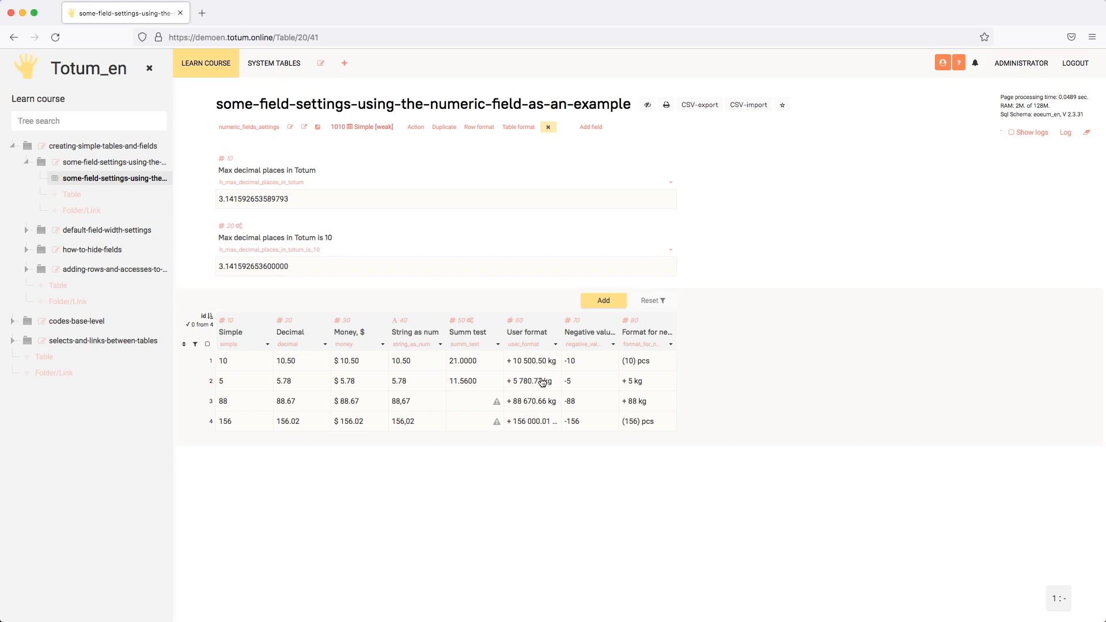
- Examine the User format column's money format prefix, separators and postfix, and save the field settings
{"action": "left_click", "coordinate": [556, 344]}
{"action": "scroll", "coordinate": [696, 409], "scroll_direction": "down", "scroll_amount": 3}
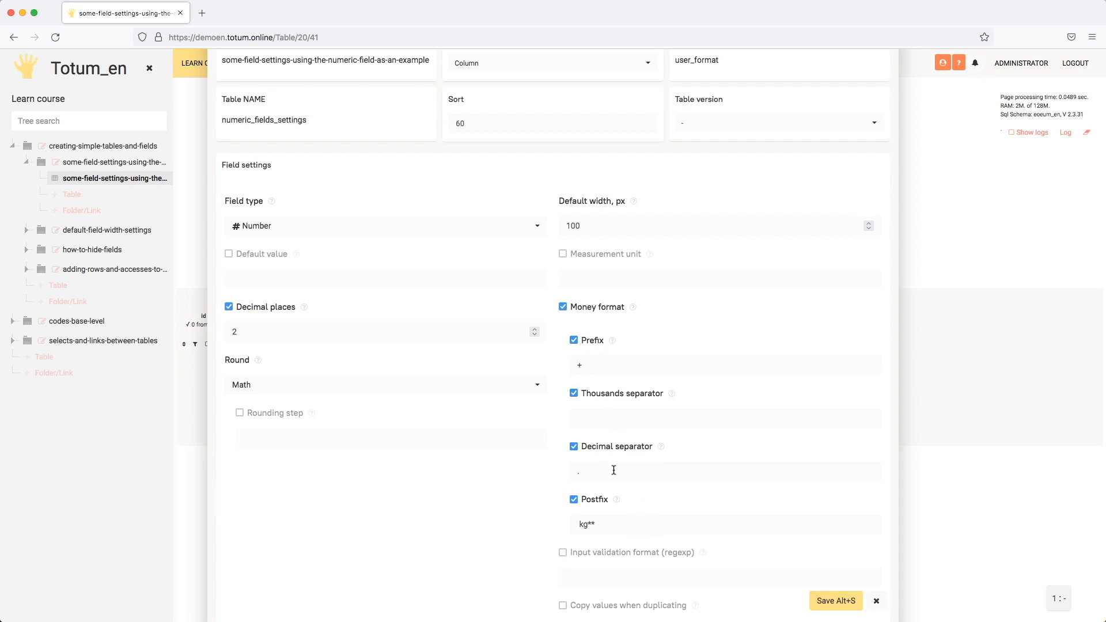
{"action": "left_click", "coordinate": [581, 499]}
{"action": "key", "text": "alt+s"}
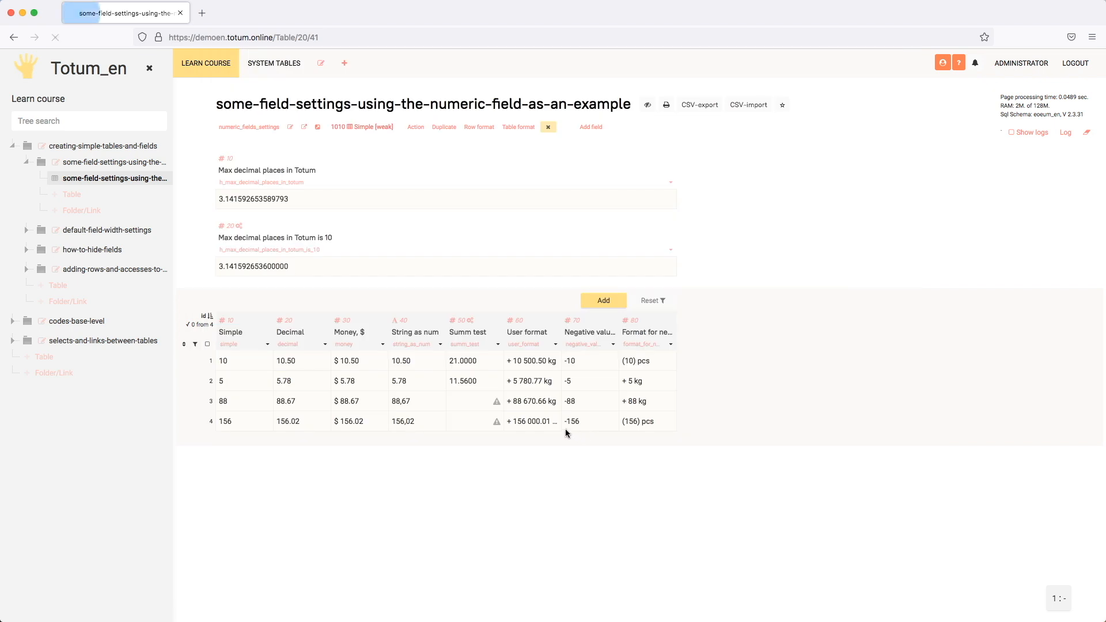
- Review the User format column's number and money format settings, and close them without changes
{"action": "left_click", "coordinate": [550, 344]}
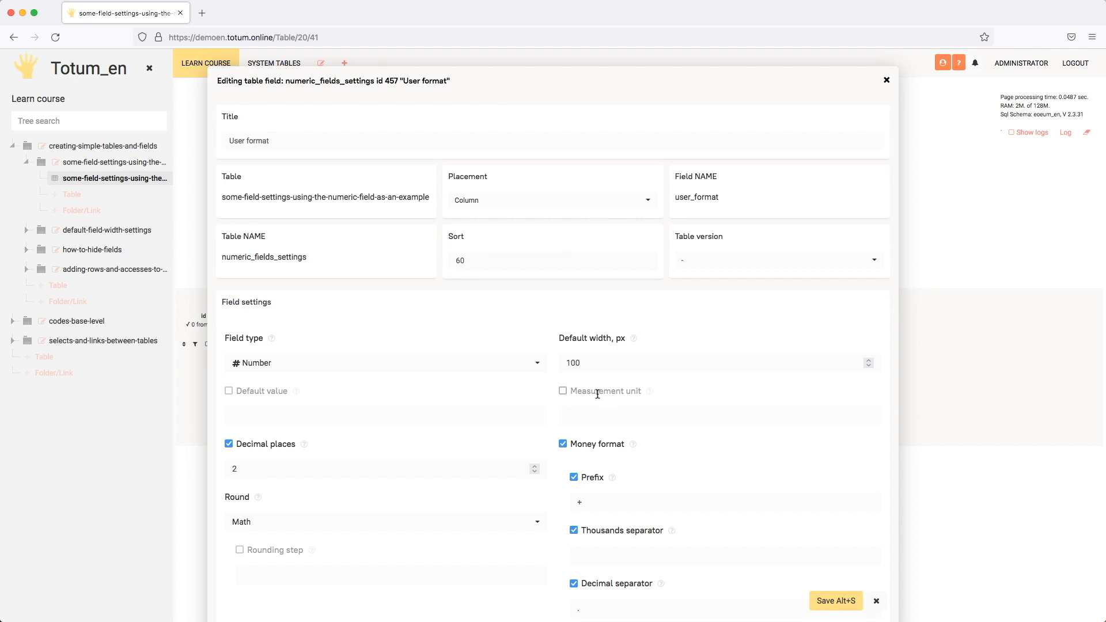
{"action": "left_click", "coordinate": [876, 600]}
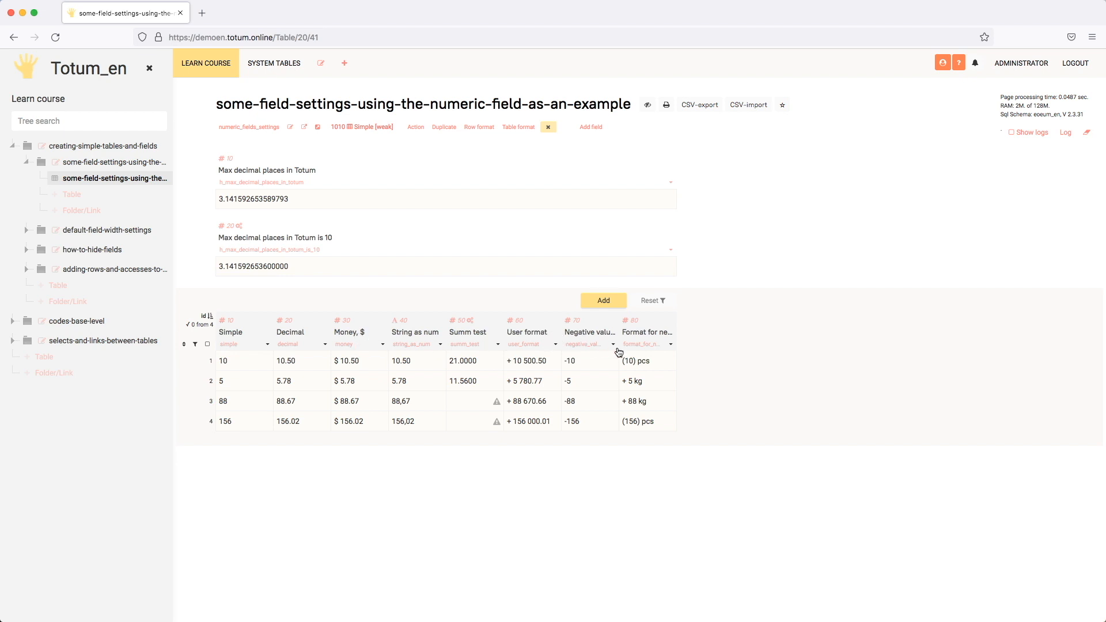
- Try to save a lone minus sign and a positive 100 in the third row's Negative values cell
{"action": "double_click", "coordinate": [590, 400]}
{"action": "type", "text": "-100"}
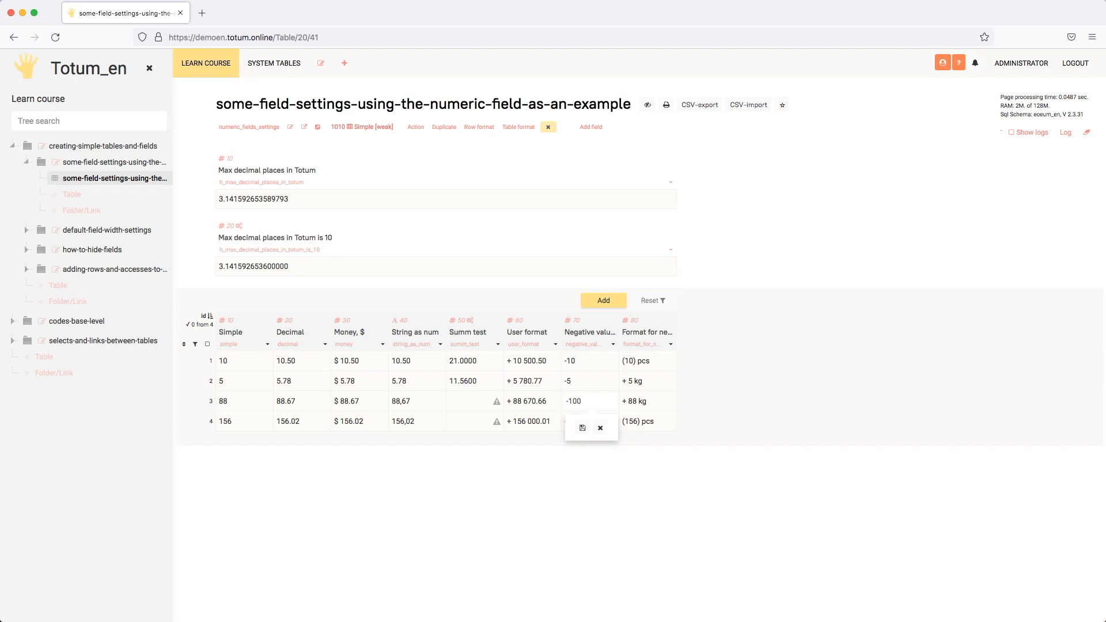
{"action": "key", "text": "Return"}
{"action": "double_click", "coordinate": [587, 406]}
{"action": "key", "text": "Return"}
{"action": "double_click", "coordinate": [589, 406]}
{"action": "type", "text": "+100"}
{"action": "key", "text": "Return"}
- Set the third row's Negative values cell to -10
{"action": "double_click", "coordinate": [587, 401]}
{"action": "type", "text": "-10"}
{"action": "key", "text": "Return"}
- Examine the parts of the money format prefix in the Format for negative values column's settings, and close them without changes
{"action": "left_click", "coordinate": [669, 345]}
{"action": "scroll", "coordinate": [669, 343], "scroll_direction": "down", "scroll_amount": 4}
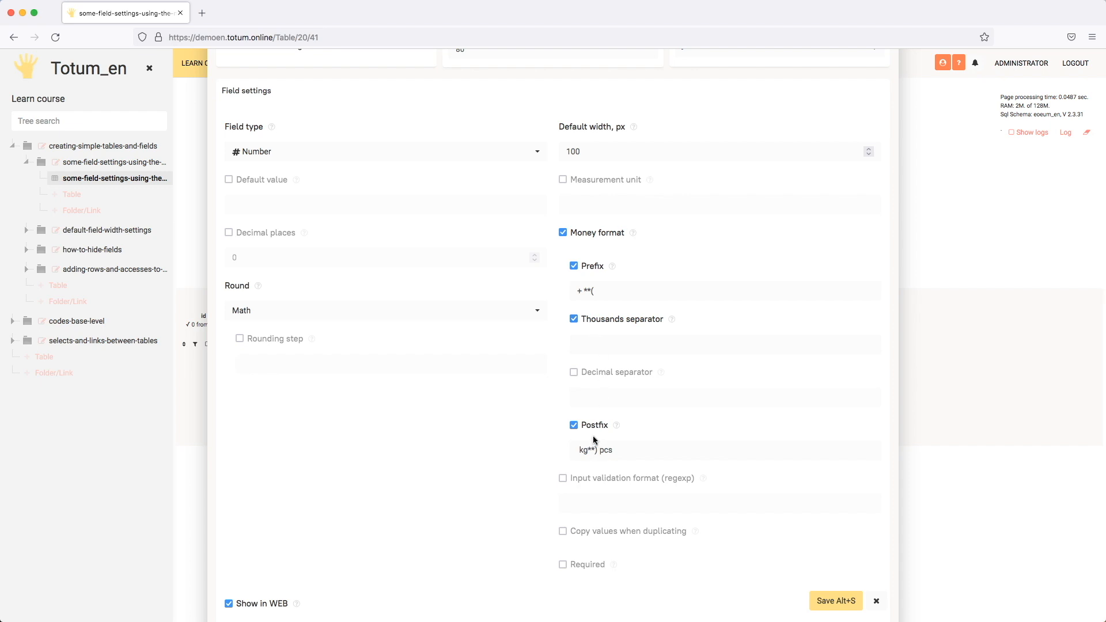
{"action": "left_click", "coordinate": [587, 291]}
{"action": "double_click", "coordinate": [585, 290]}
{"action": "left_click_drag", "start_coordinate": [584, 291], "coordinate": [577, 291]}
{"action": "left_click_drag", "start_coordinate": [591, 292], "coordinate": [618, 292]}
{"action": "left_click", "coordinate": [876, 601]}
- Open the first row's Format for negative values cell to check its stored value, and cancel the edit
{"action": "left_click", "coordinate": [657, 365]}
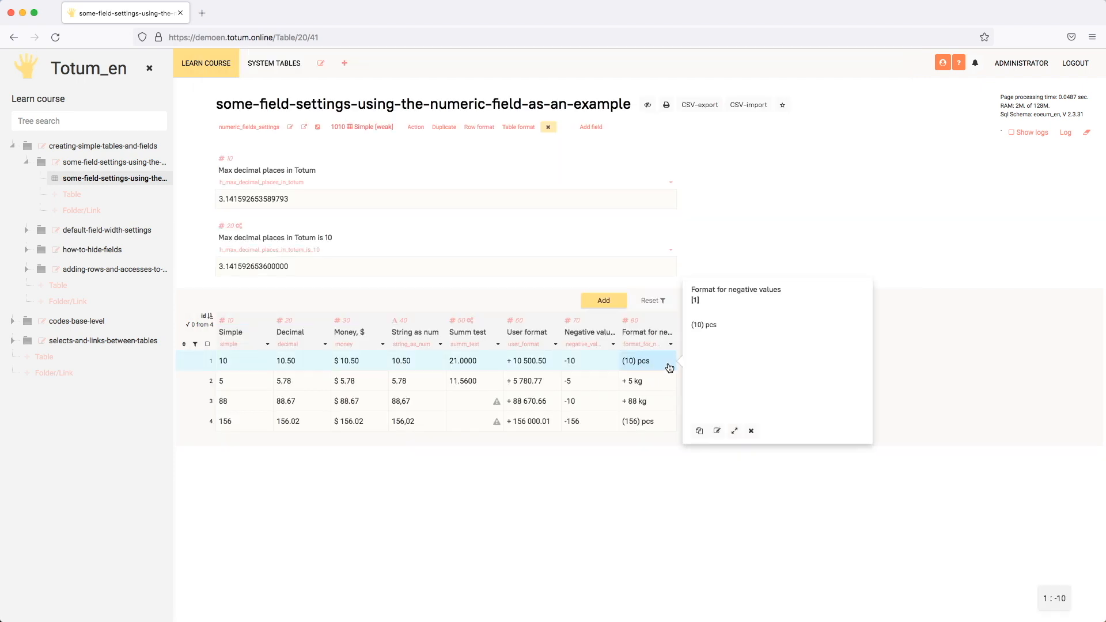
{"action": "left_click", "coordinate": [659, 365]}
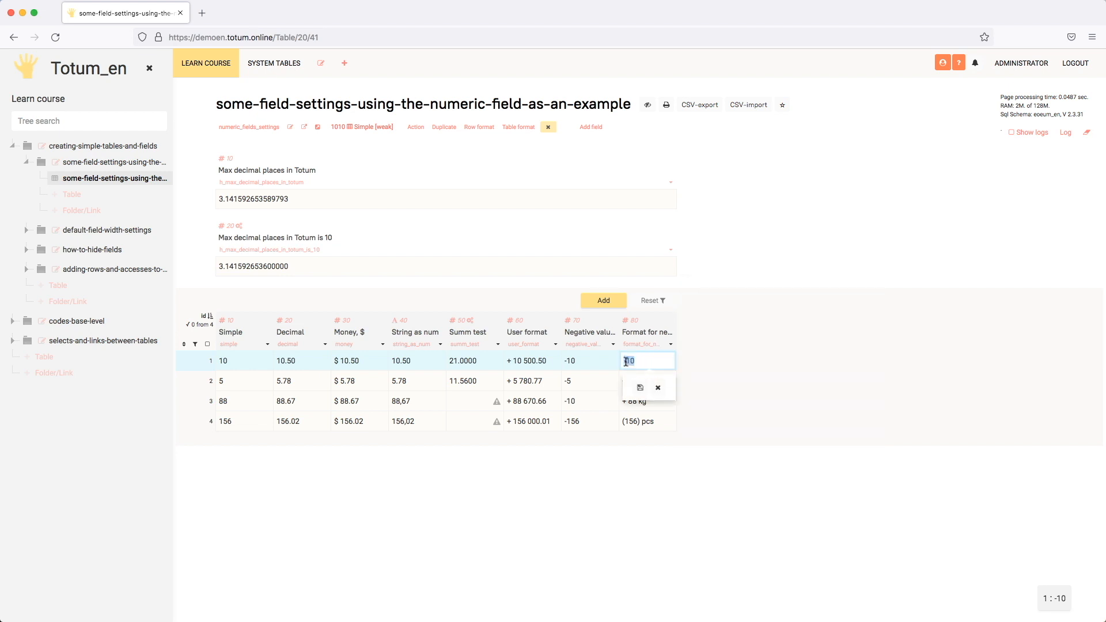
{"action": "left_click", "coordinate": [657, 387]}
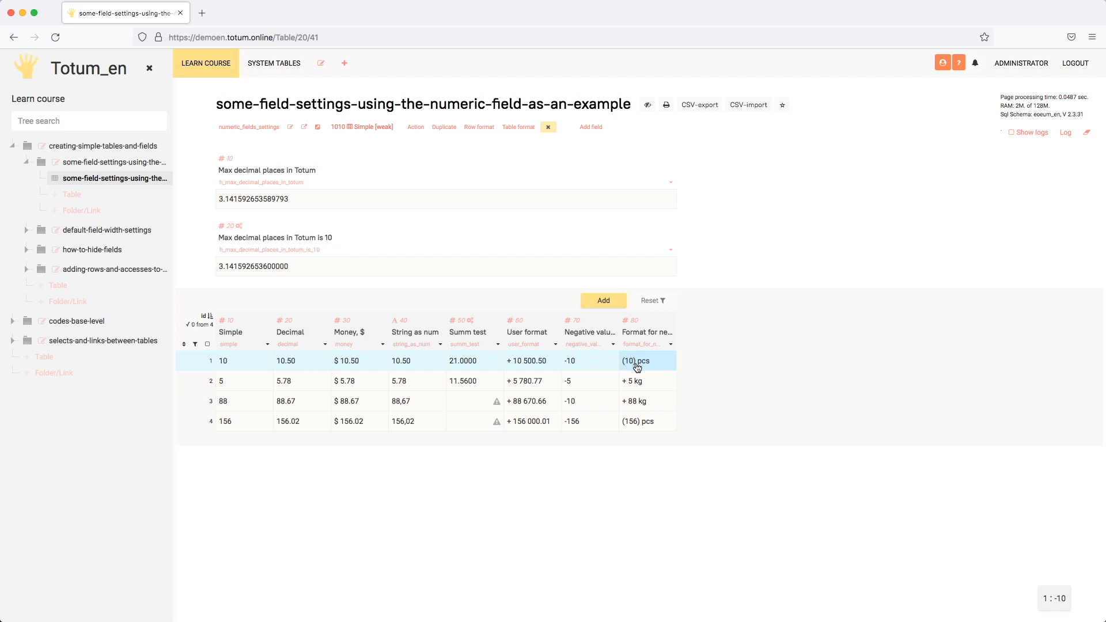
- Examine the money format postfix in the Format for negative values column's settings, and close them without changes
{"action": "left_click", "coordinate": [670, 344]}
{"action": "scroll", "coordinate": [659, 516], "scroll_direction": "down", "scroll_amount": 3}
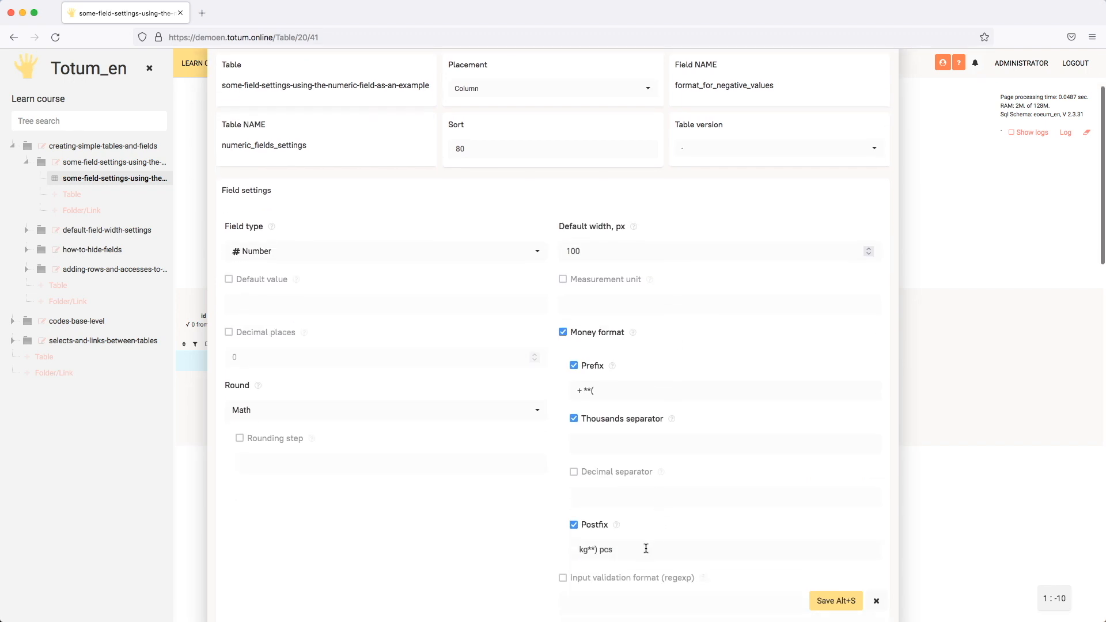
{"action": "left_click_drag", "start_coordinate": [644, 548], "coordinate": [567, 549]}
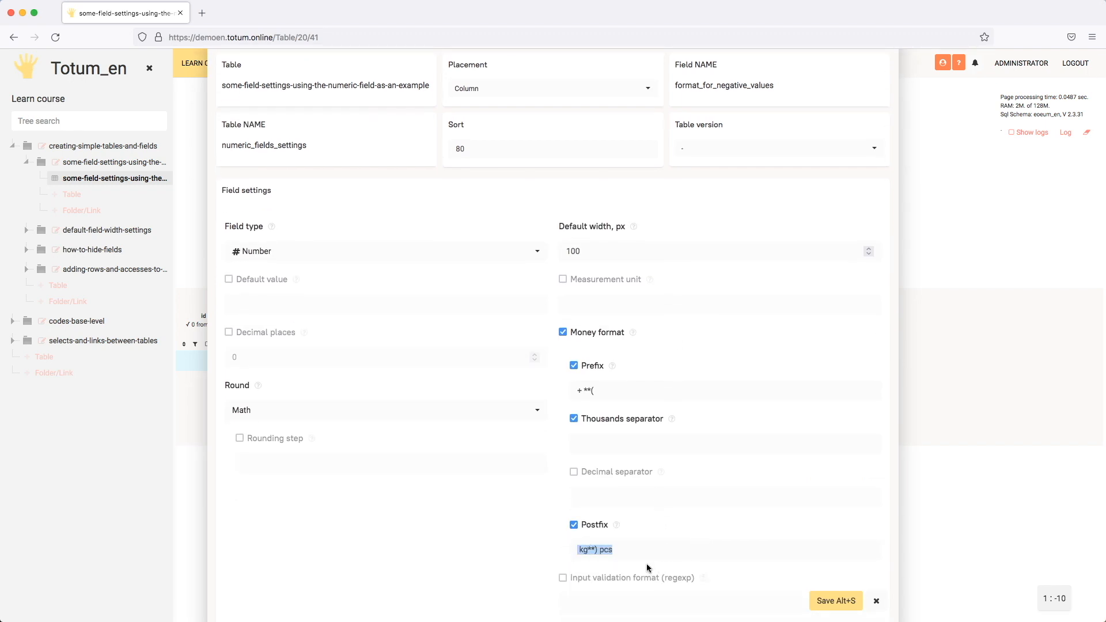
{"action": "left_click", "coordinate": [878, 600]}
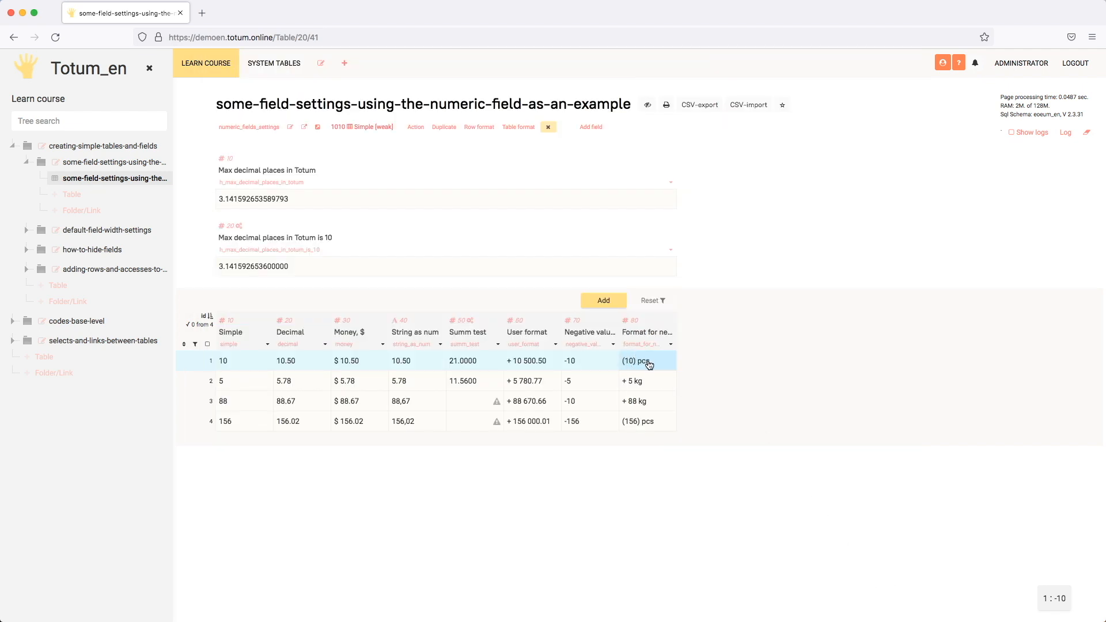